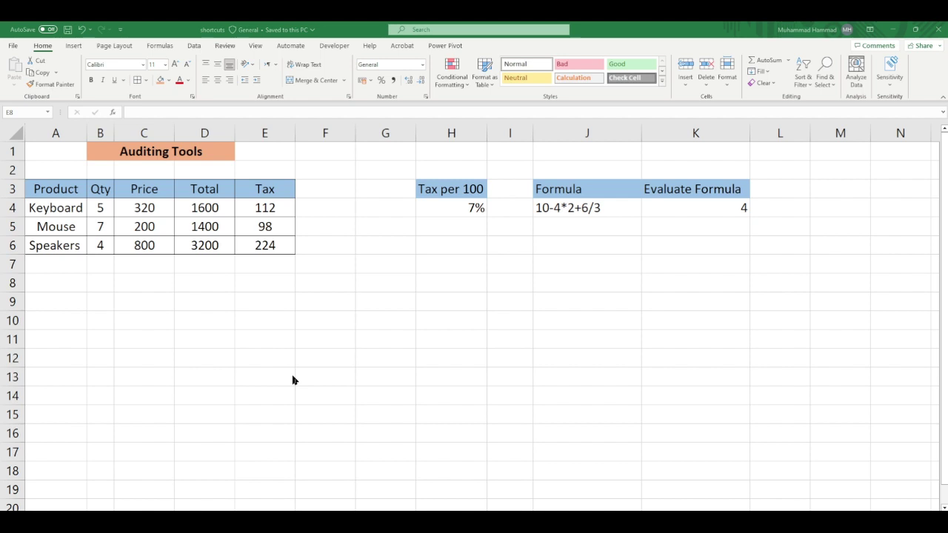
Trace the precedents of the three Total cells D4, D5 and D6.
{"action": "key", "text": "alt+Tab"}
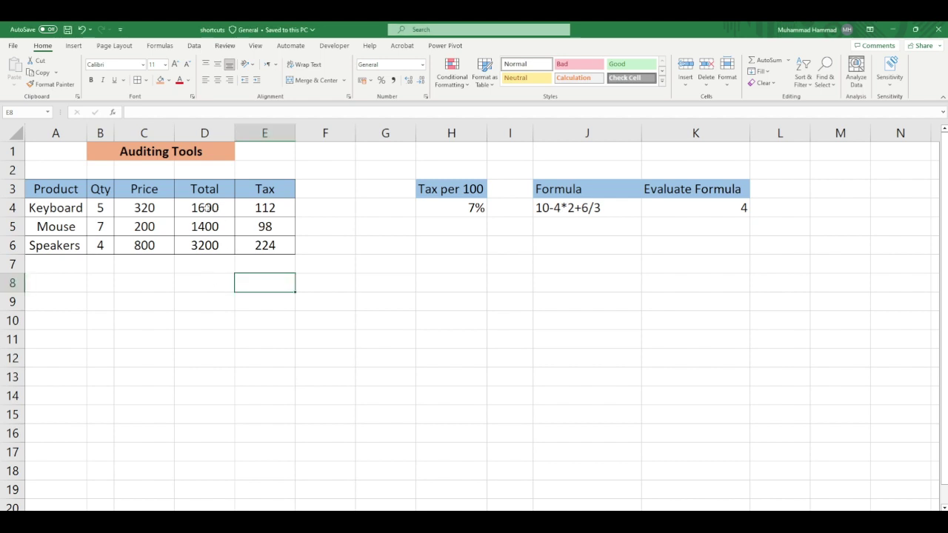
{"action": "left_click", "coordinate": [206, 208]}
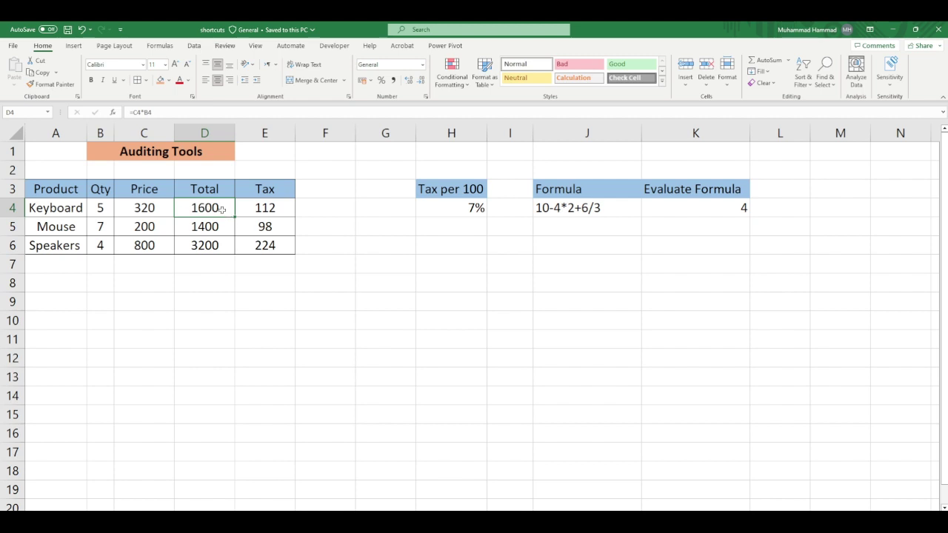
{"action": "left_click", "coordinate": [158, 45]}
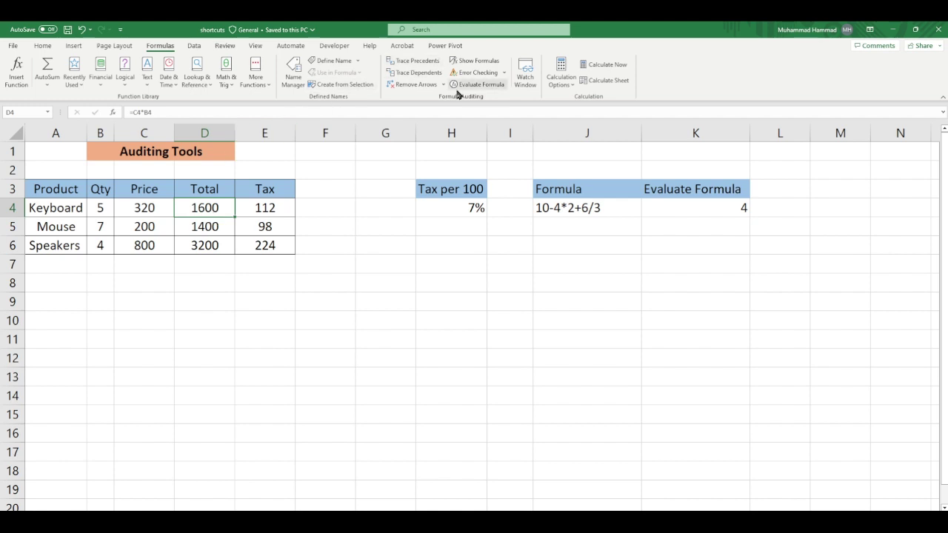
{"action": "left_click", "coordinate": [406, 65]}
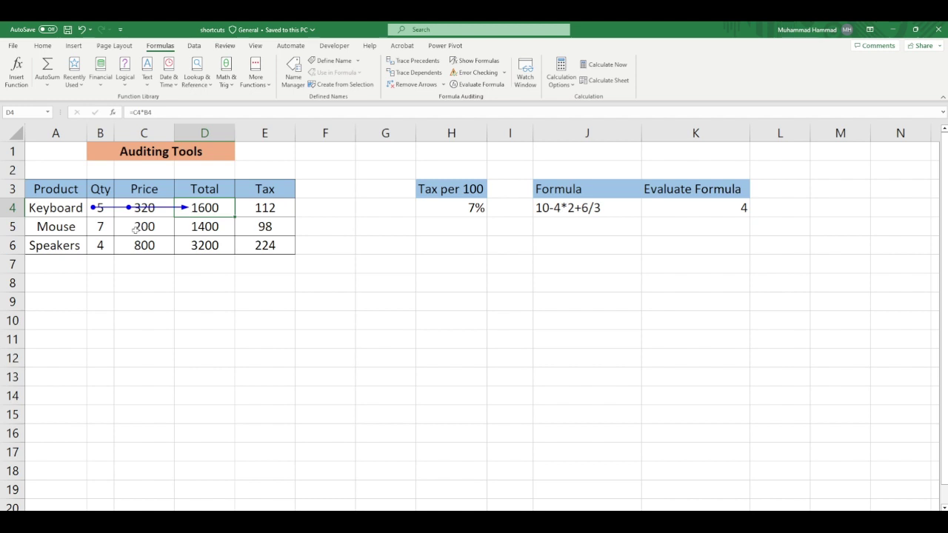
{"action": "left_click", "coordinate": [183, 228]}
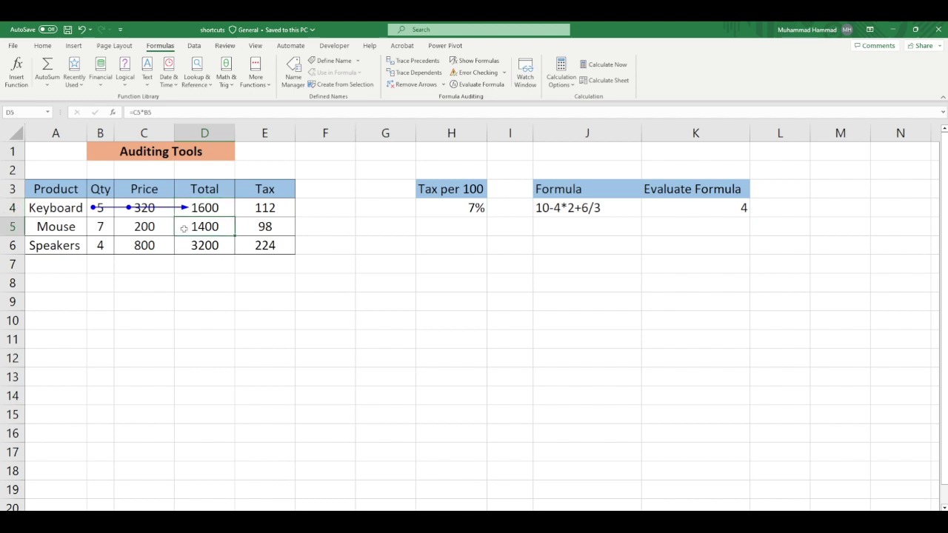
{"action": "left_click", "coordinate": [420, 61]}
{"action": "left_click", "coordinate": [212, 250]}
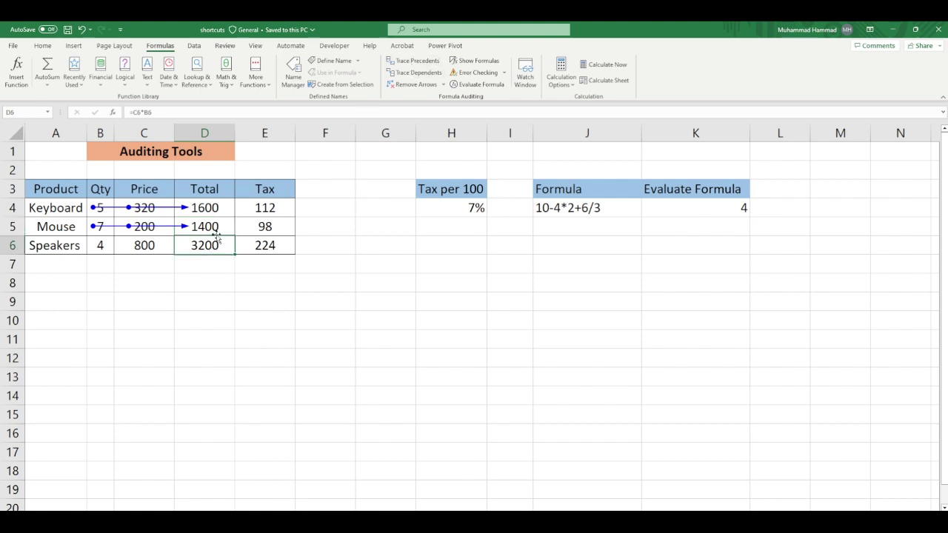
{"action": "left_click", "coordinate": [386, 63]}
Trace the precedents of the Keyboard tax cell E4 and remove all tracer arrows from the sheet.
{"action": "left_click", "coordinate": [263, 213]}
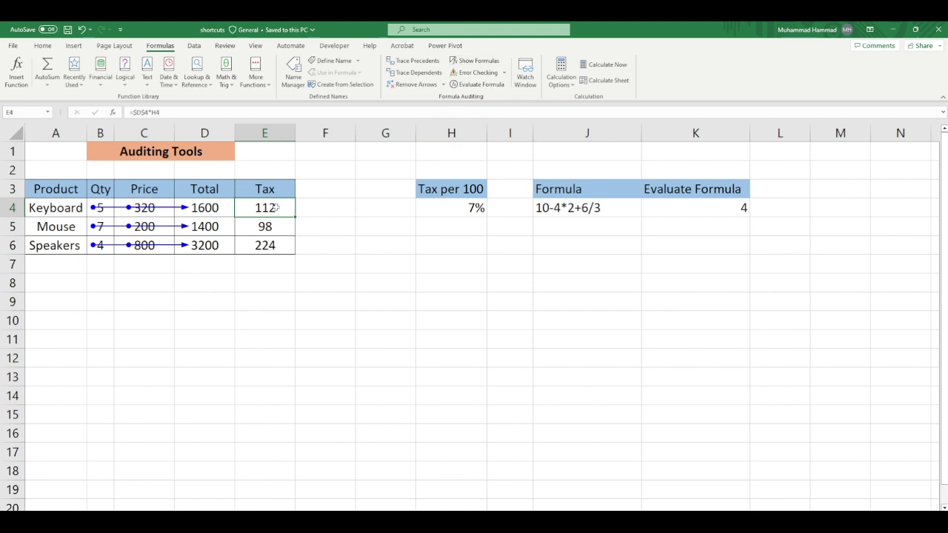
{"action": "left_click", "coordinate": [419, 63]}
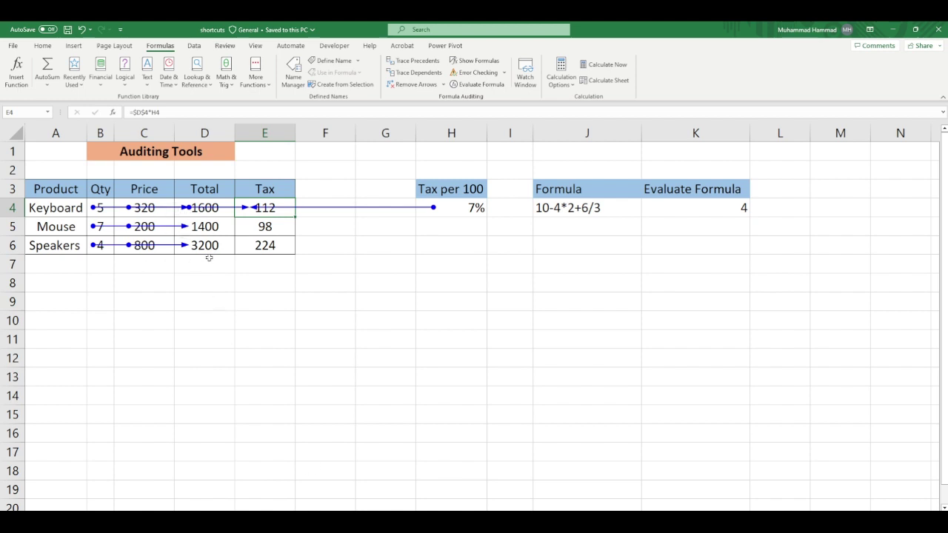
{"action": "left_click", "coordinate": [407, 86]}
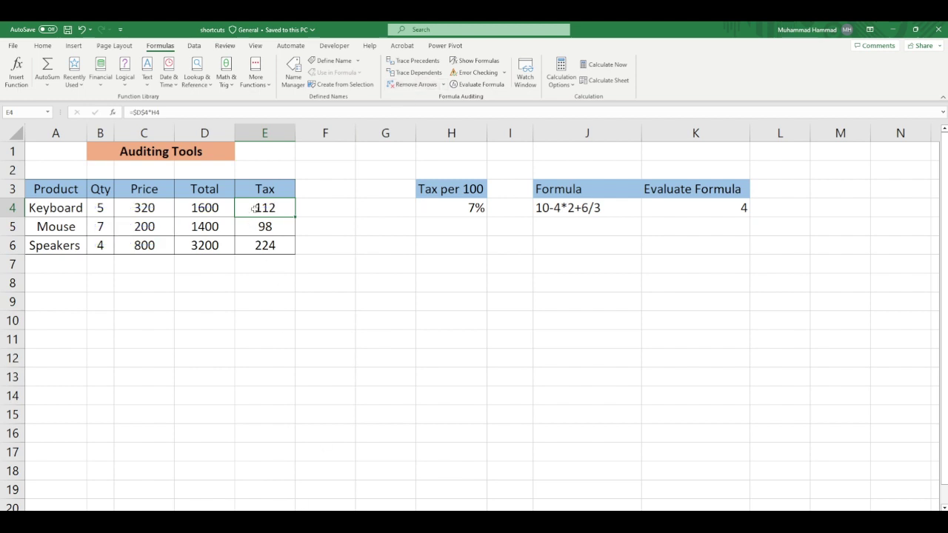
Trace the precedents of the three Tax cells E4, E5 and E6.
{"action": "left_click", "coordinate": [416, 59]}
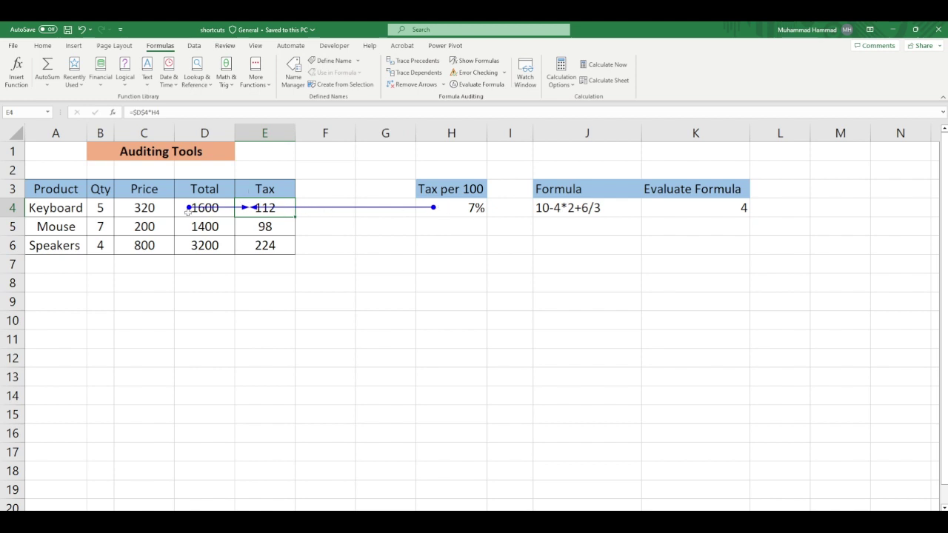
{"action": "left_click", "coordinate": [275, 228]}
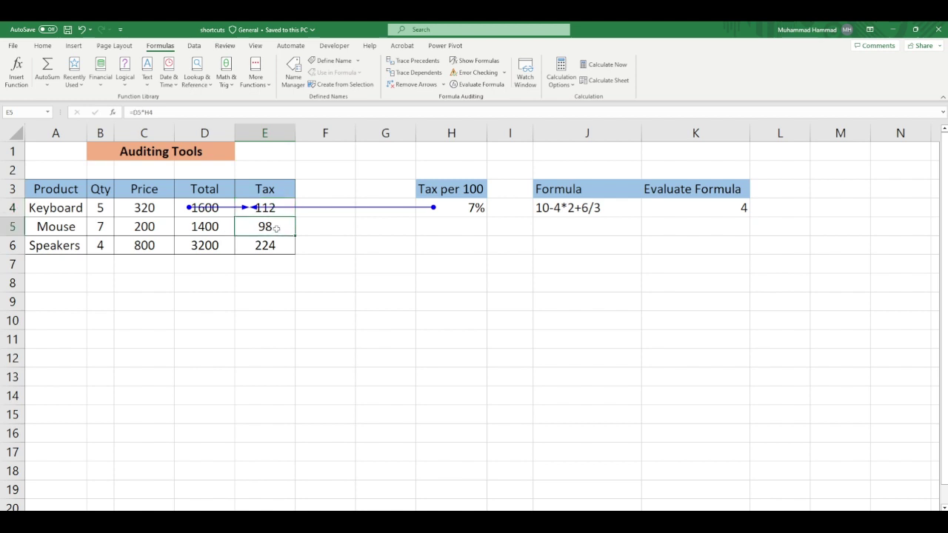
{"action": "left_click", "coordinate": [416, 63]}
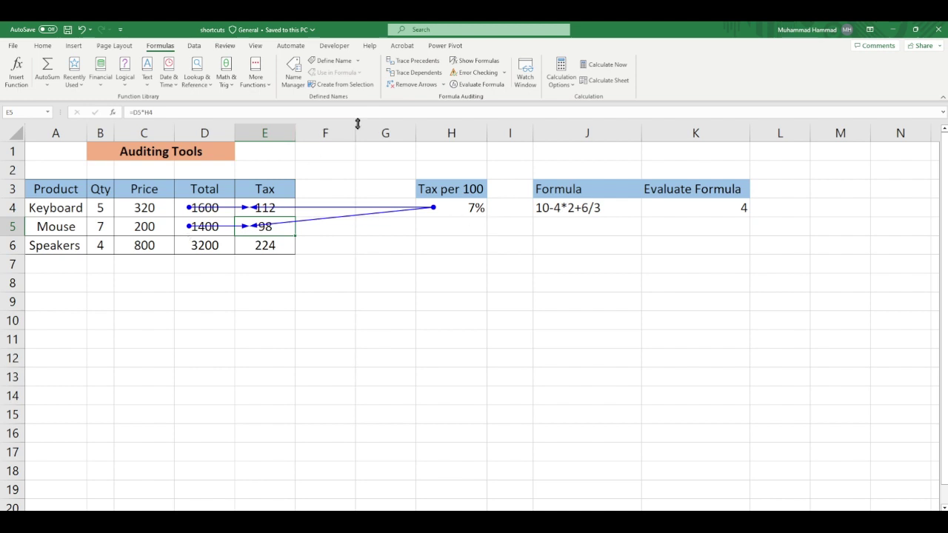
{"action": "left_click", "coordinate": [263, 247]}
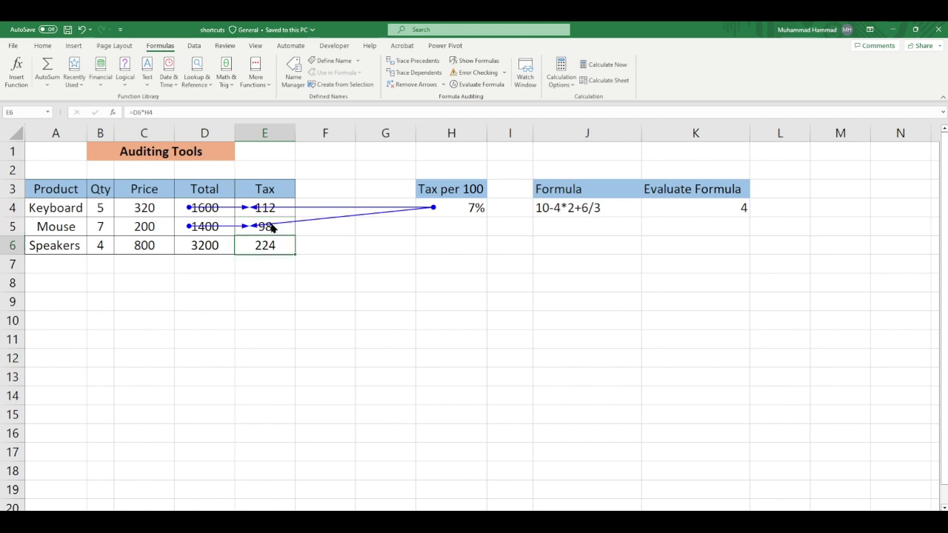
{"action": "left_click", "coordinate": [409, 60]}
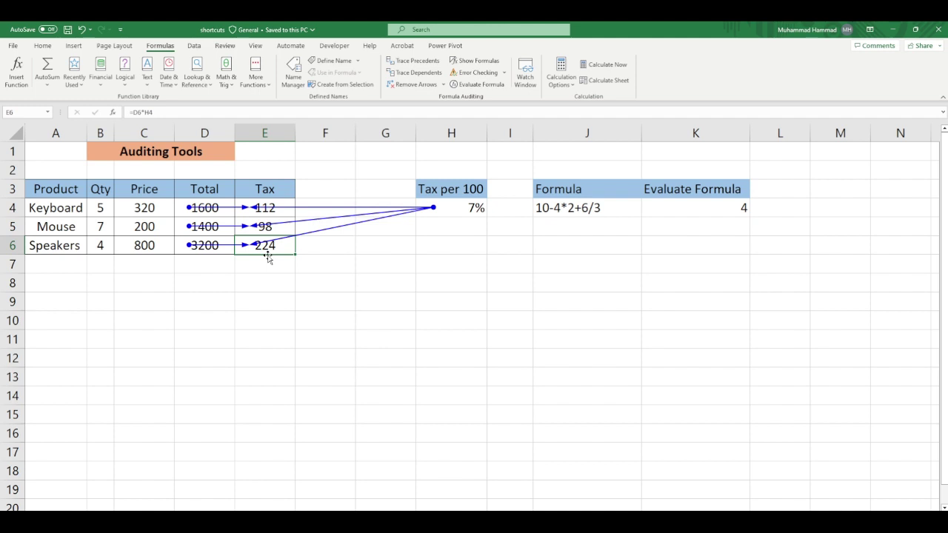
Remove all the tracer arrows of the Tax cells from the sheet.
{"action": "key", "text": "alt+m"}
{"action": "key", "text": "a"}
{"action": "key", "text": "a"}
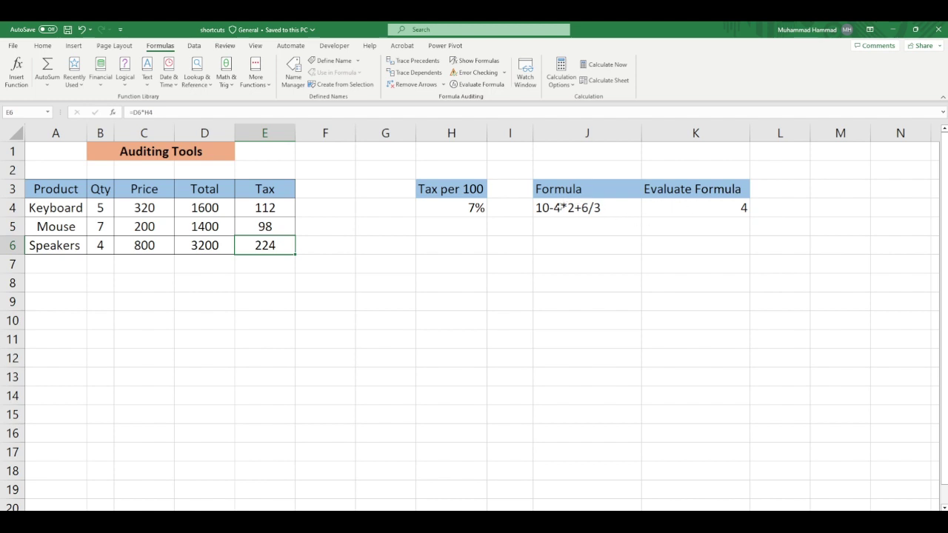
View the formula in cell K4 under the Evaluate Formula heading and leave it as it is.
{"action": "left_click", "coordinate": [733, 209]}
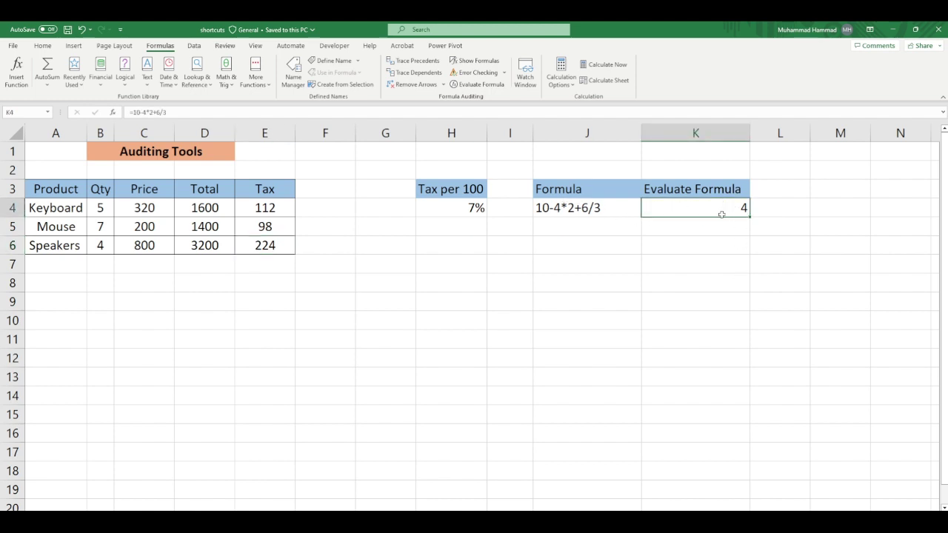
{"action": "double_click", "coordinate": [722, 216]}
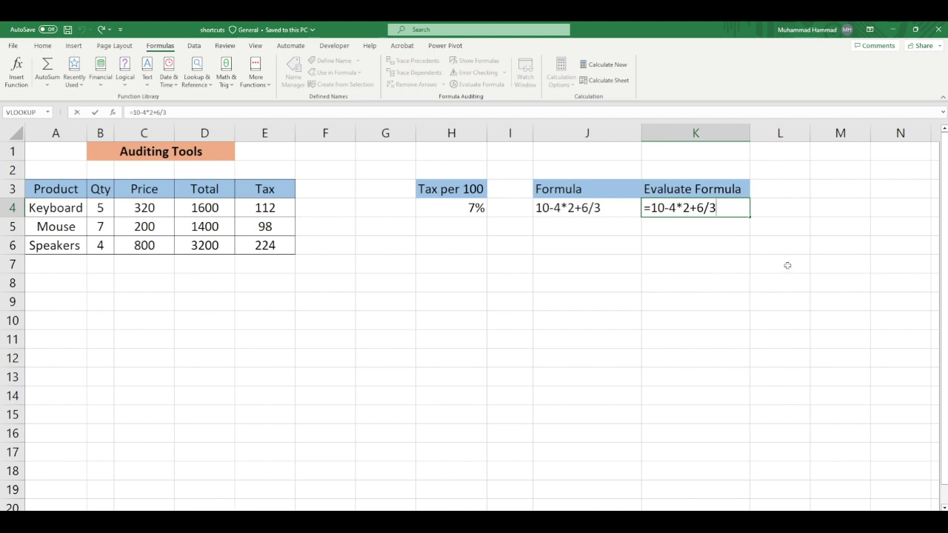
{"action": "key", "text": "Return"}
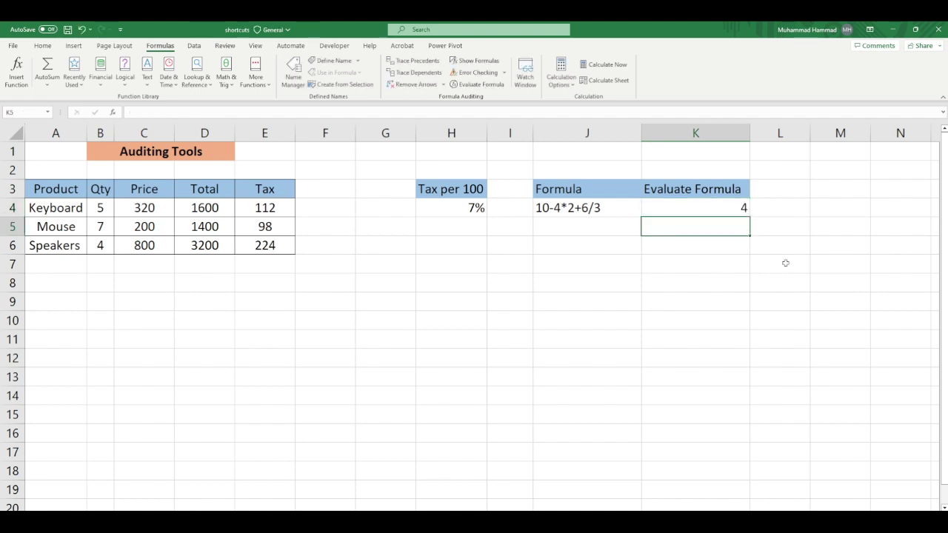
Open the Evaluate Formula tool for cell K4 and move its window so the source formula in J4 is uncovered.
{"action": "left_click", "coordinate": [746, 208]}
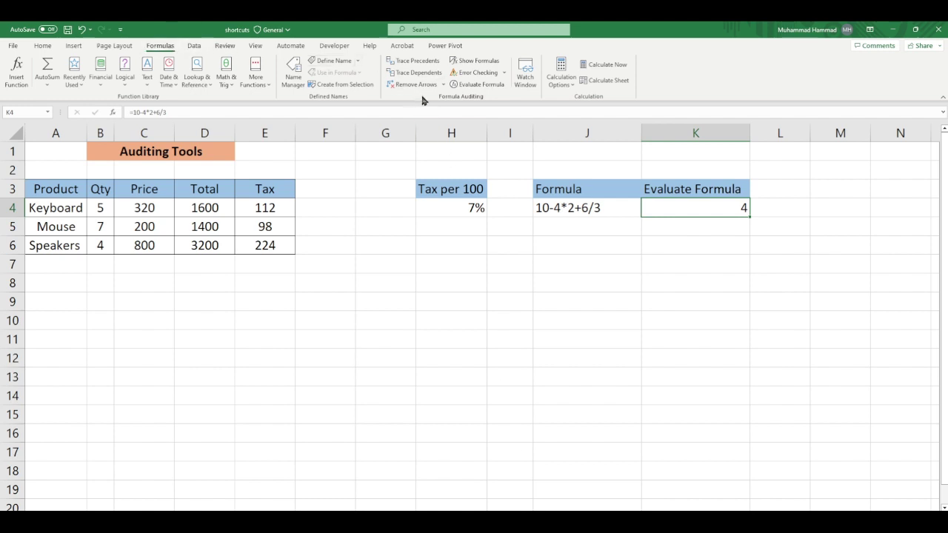
{"action": "left_click", "coordinate": [466, 90]}
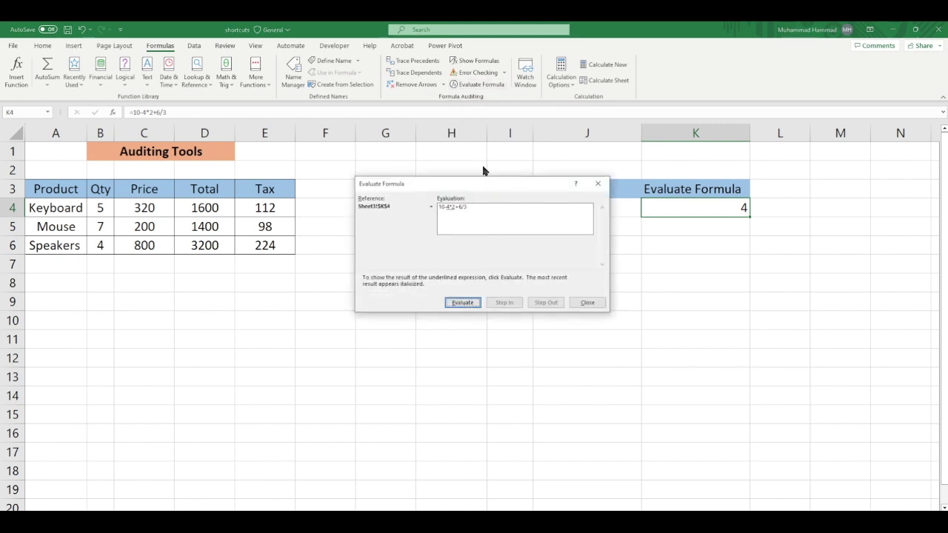
{"action": "left_click_drag", "start_coordinate": [486, 185], "coordinate": [494, 162]}
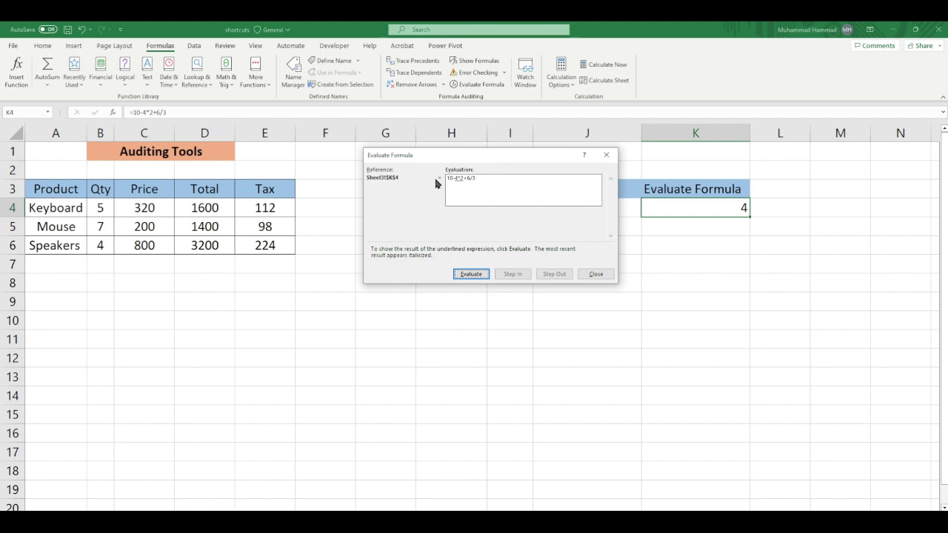
{"action": "left_click_drag", "start_coordinate": [518, 163], "coordinate": [558, 245]}
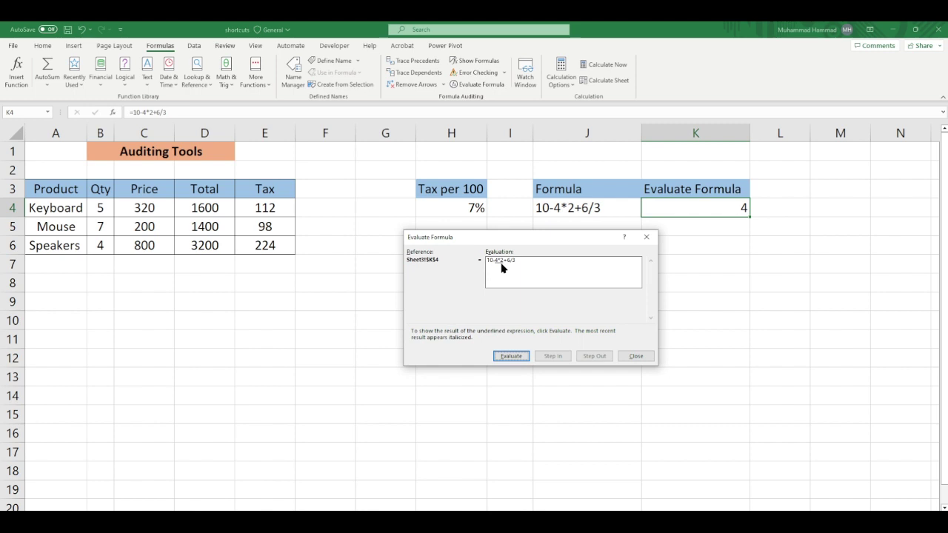
Evaluate the K4 formula one operation at a time, close the evaluation and view the cell's formula again.
{"action": "left_click", "coordinate": [518, 358]}
{"action": "left_click", "coordinate": [520, 356]}
{"action": "left_click", "coordinate": [513, 357]}
{"action": "left_click", "coordinate": [523, 358]}
{"action": "left_click", "coordinate": [518, 358]}
{"action": "left_click", "coordinate": [518, 359]}
{"action": "left_click", "coordinate": [517, 358]}
{"action": "left_click", "coordinate": [517, 358]}
{"action": "left_click", "coordinate": [517, 356]}
{"action": "left_click", "coordinate": [636, 356]}
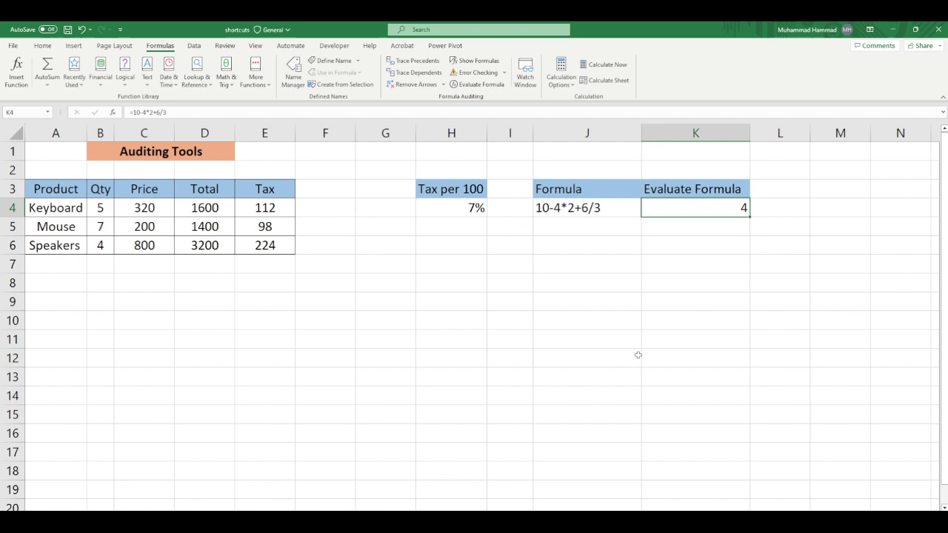
{"action": "double_click", "coordinate": [689, 208]}
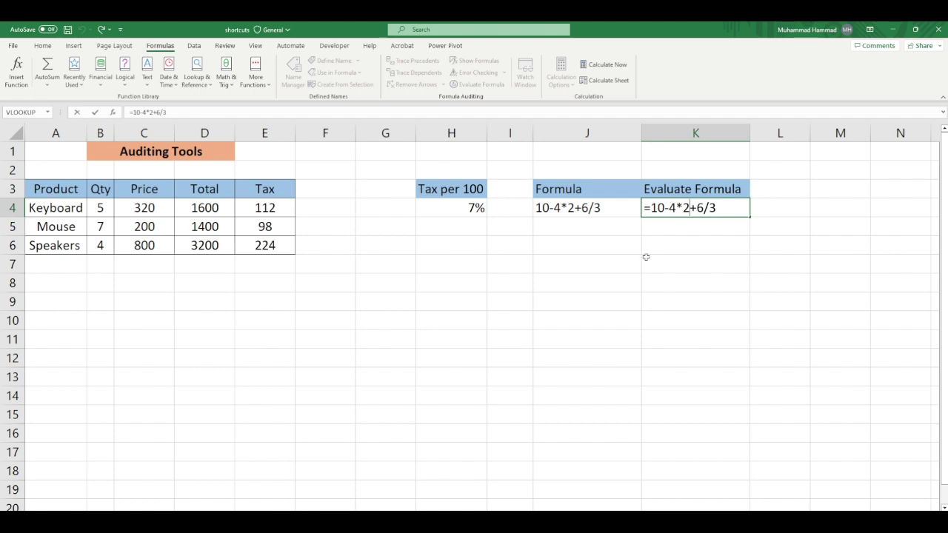
{"action": "left_click", "coordinate": [644, 259]}
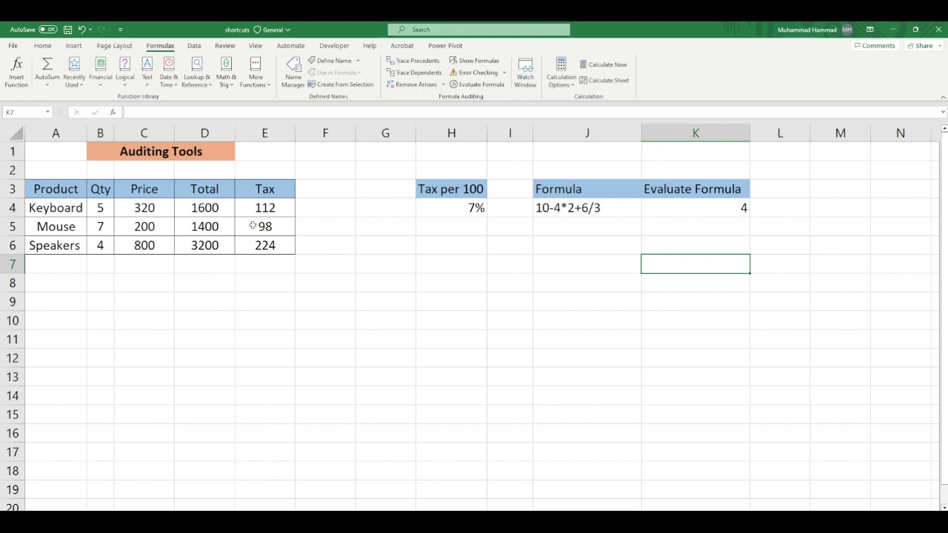